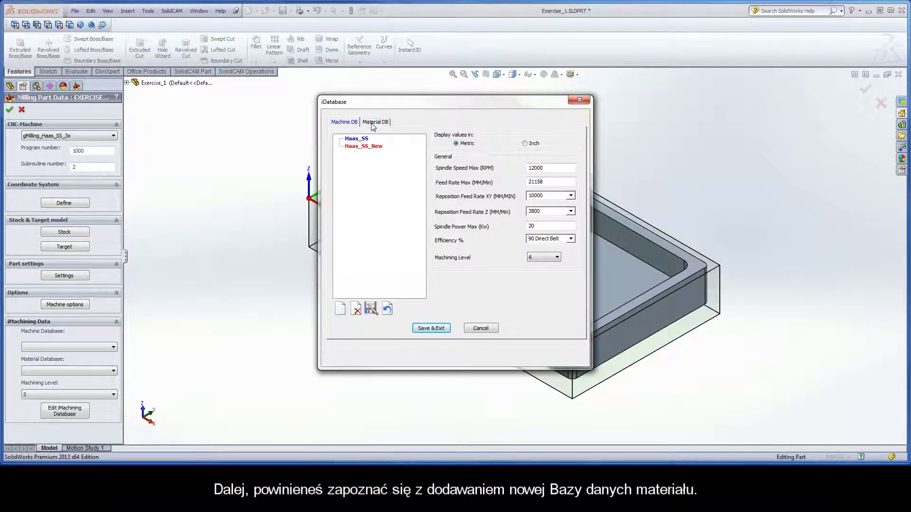
- Switch the iDatabase dialog to the Material DB tab to list materials
left_click(372, 125)
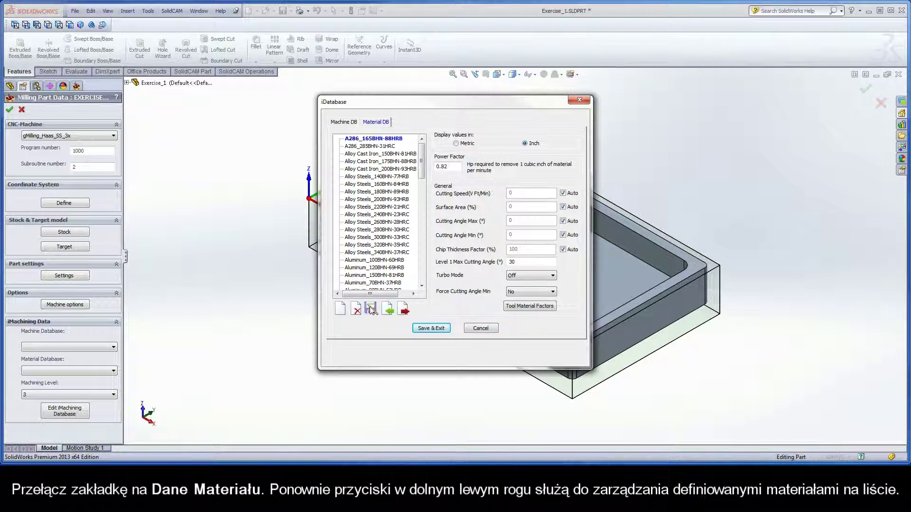
- Create a new material entry named Titanium_Ti and save it
left_click(341, 310)
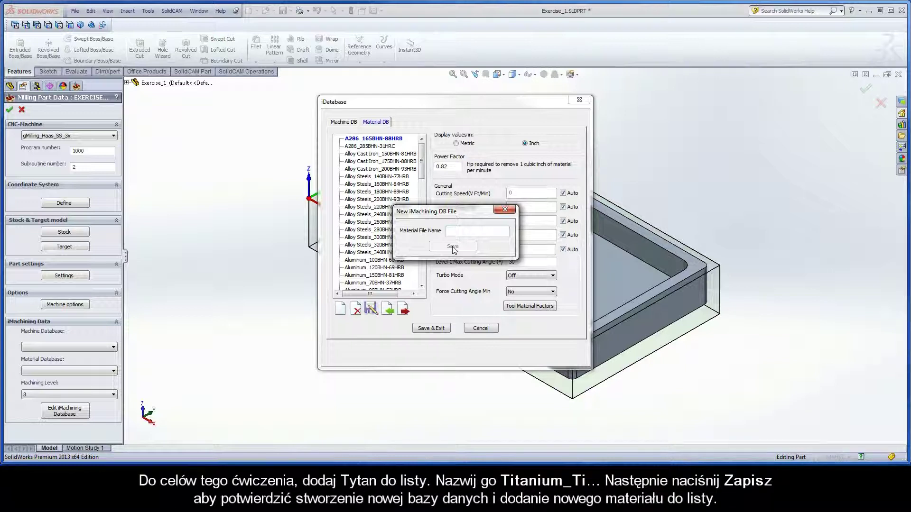
type("Titanium_Ti")
left_click(453, 247)
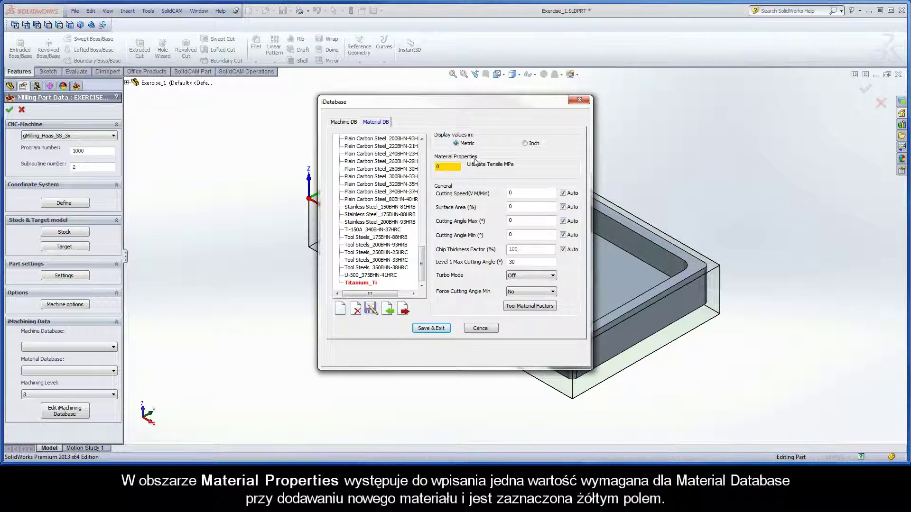
left_click(447, 166)
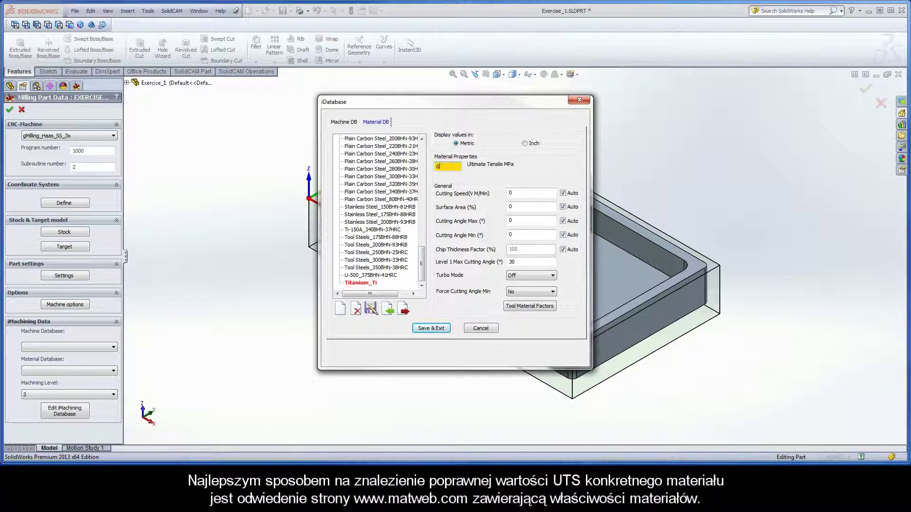
key("alt+Tab")
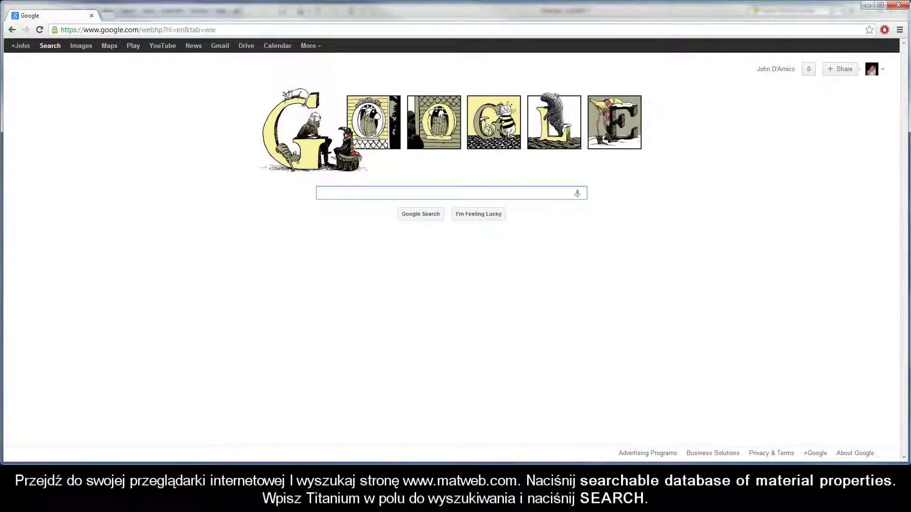
left_click(250, 30)
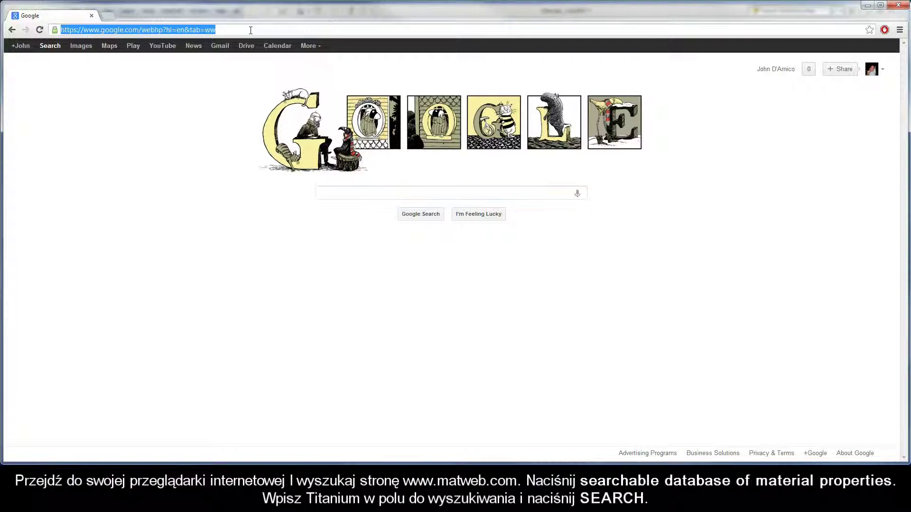
type("www.ma")
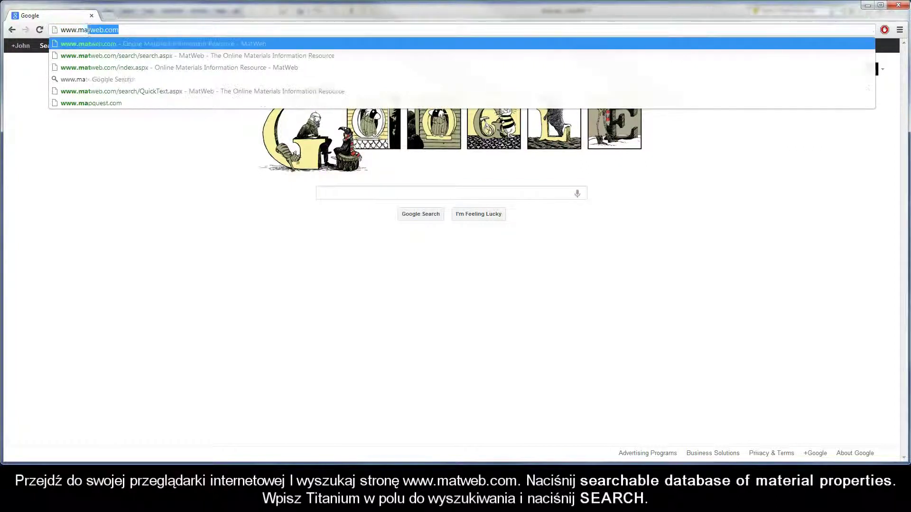
type("t")
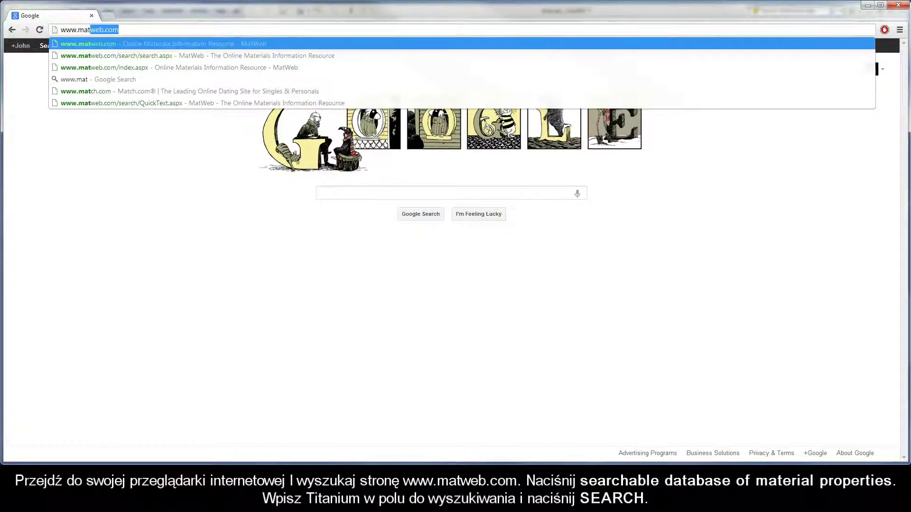
left_click(115, 42)
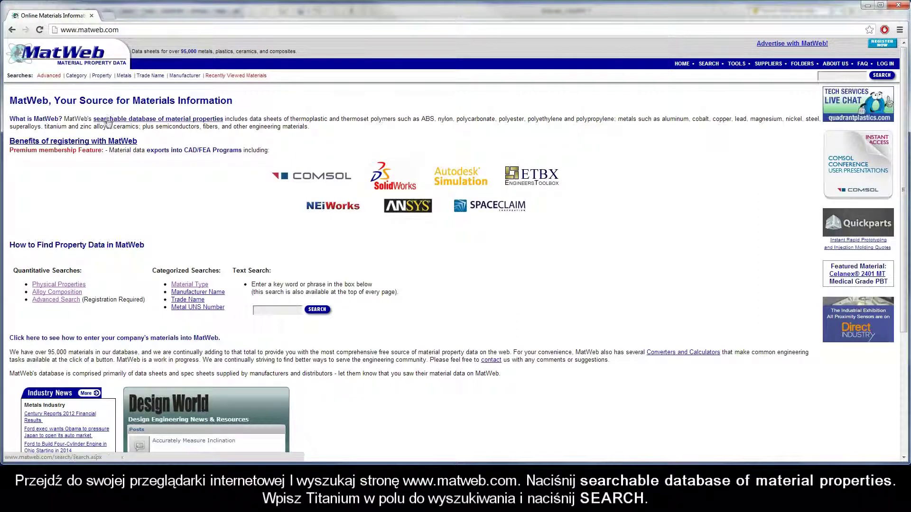
left_click(202, 122)
- Enter Titanium as the Quick Search term
left_click(52, 208)
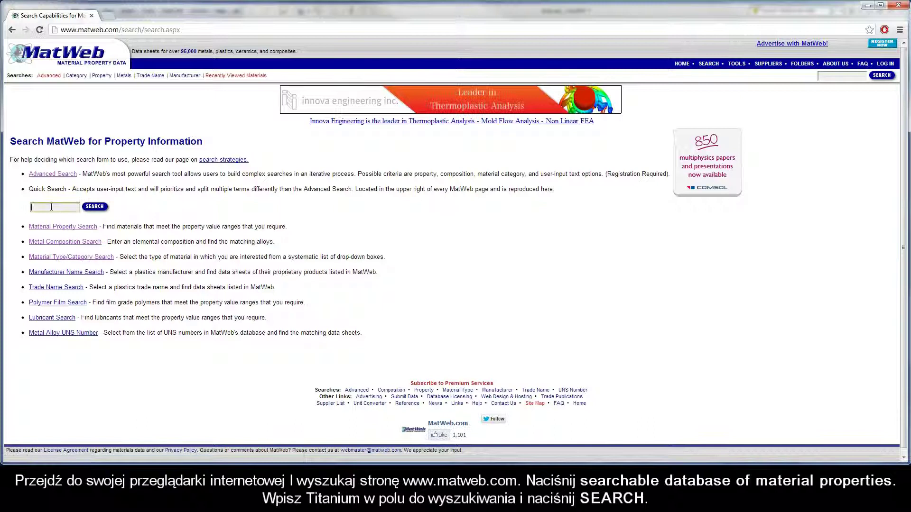
type("Ti")
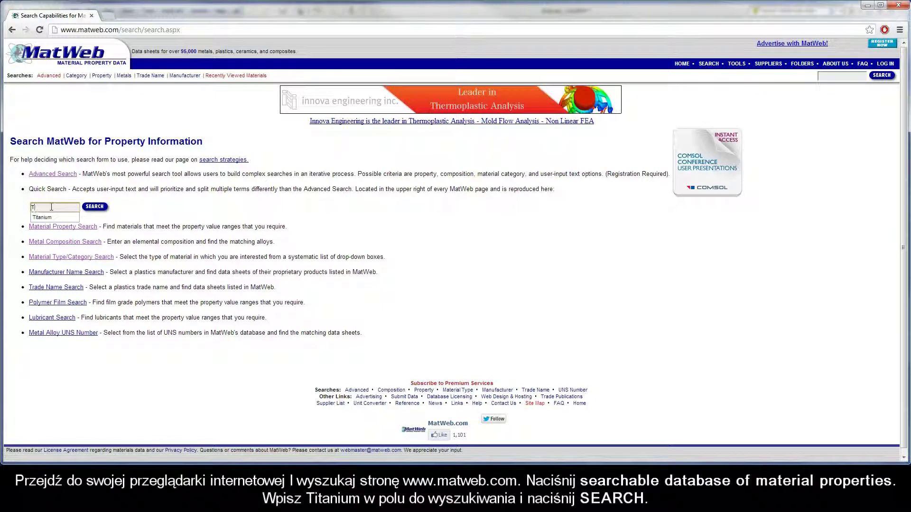
left_click(51, 217)
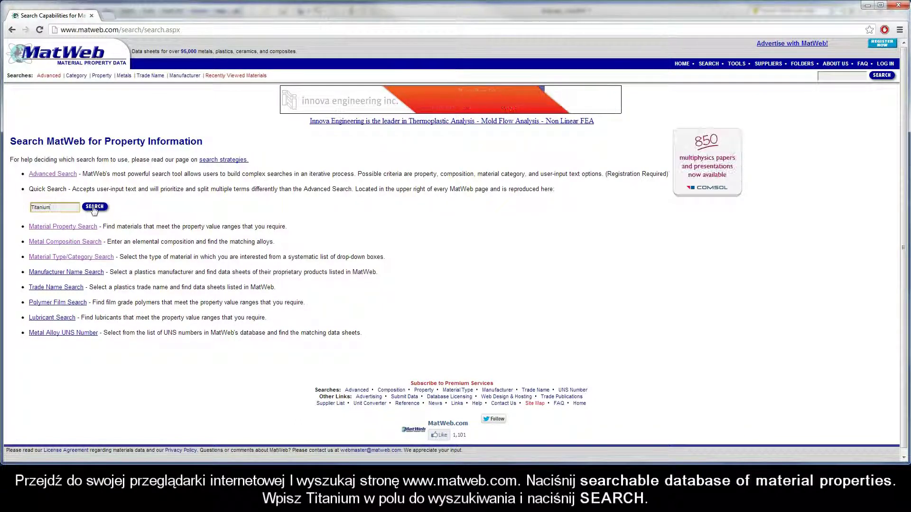
- Search for Titanium, open the Titanium, Ti data sheet and find its 220 MPa tensile strength
left_click(94, 208)
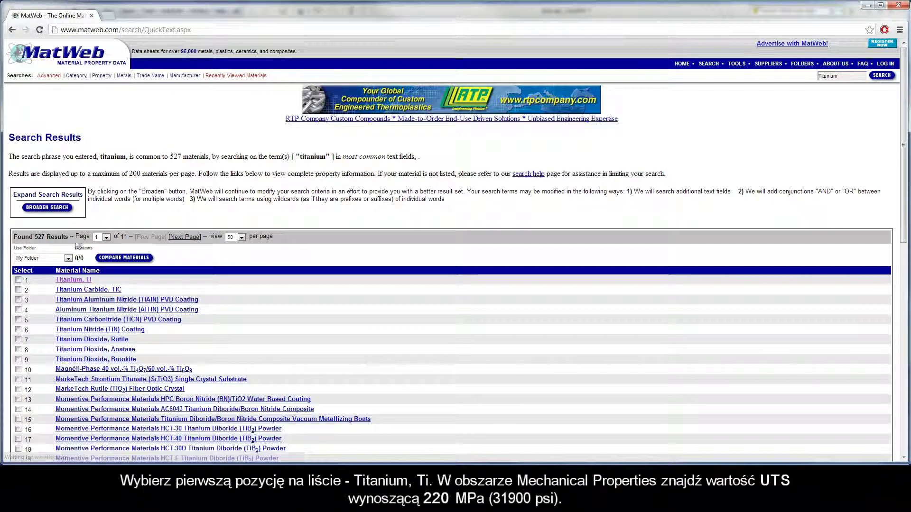
left_click(74, 280)
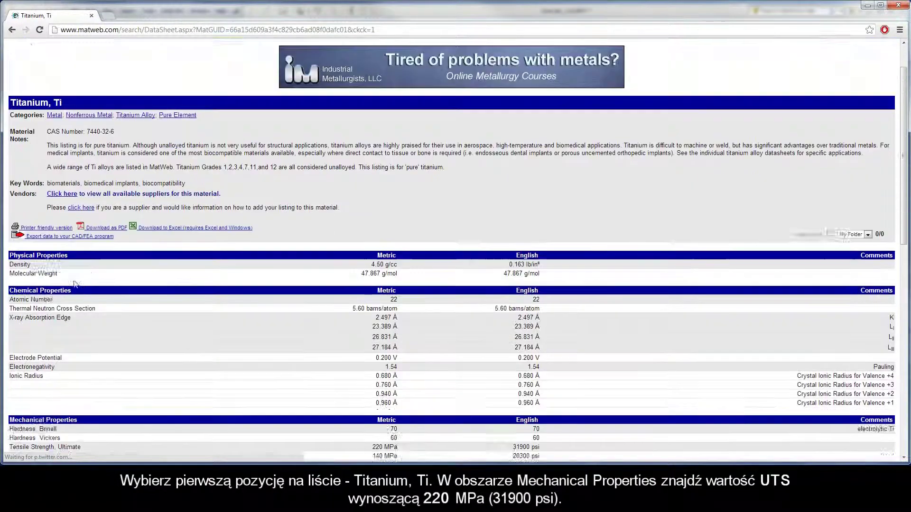
scroll(75, 285, "down", 4)
scroll(74, 285, "down", 2)
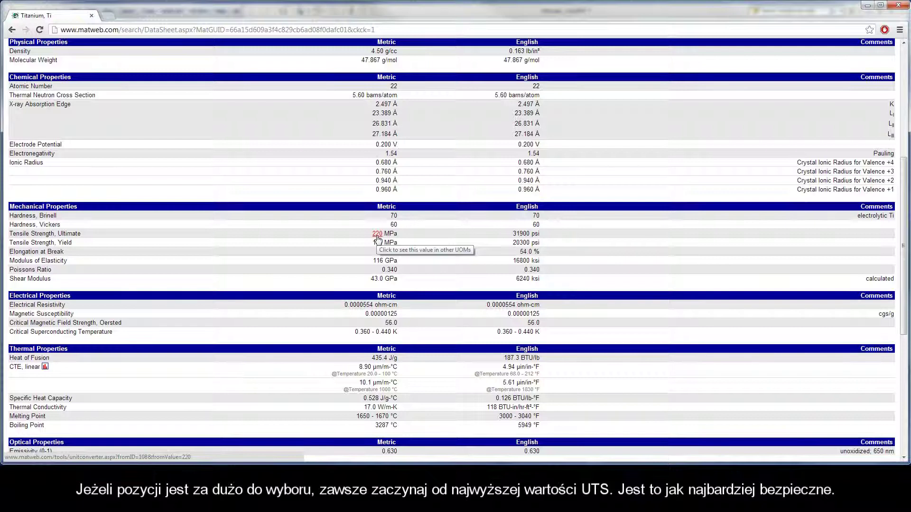
- Set Titanium_Ti's Ultimate Tensile value to 220 MPa, then save and exit the iDatabase
key("alt+Tab")
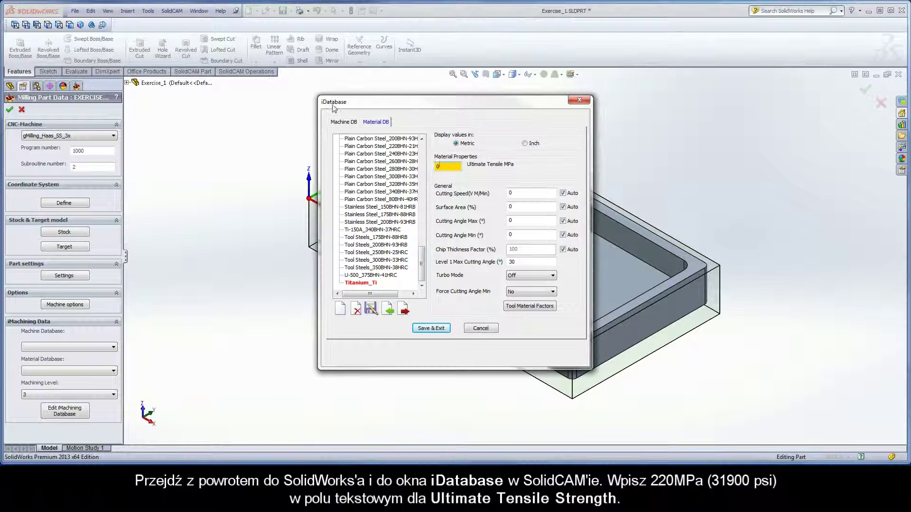
double_click(435, 167)
type("220")
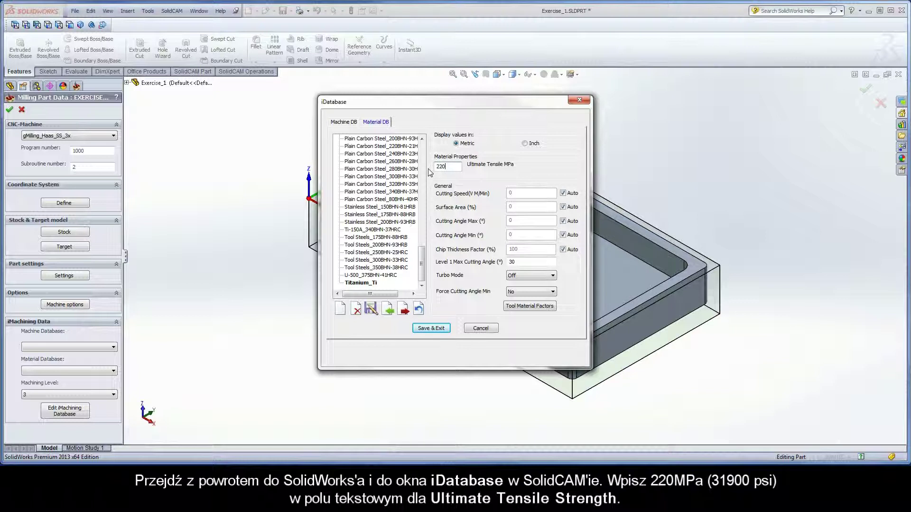
left_click(432, 329)
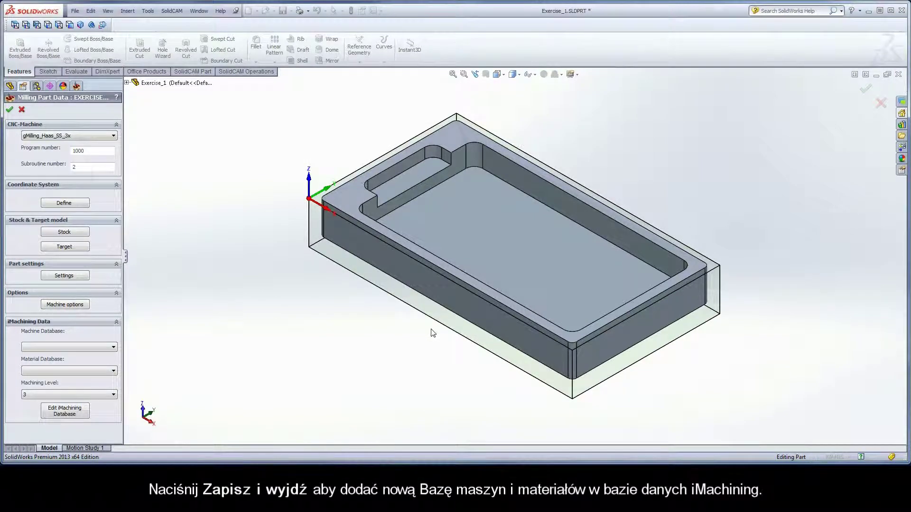
key("Return")
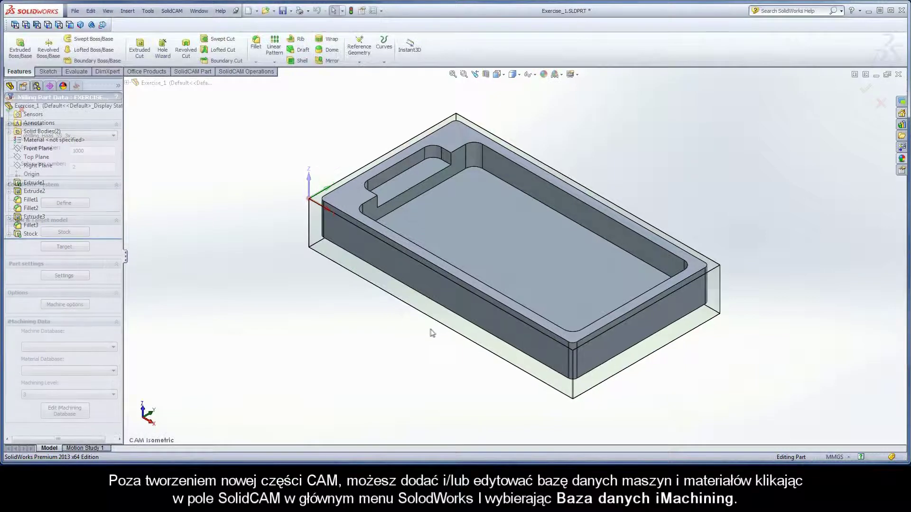
left_click(171, 12)
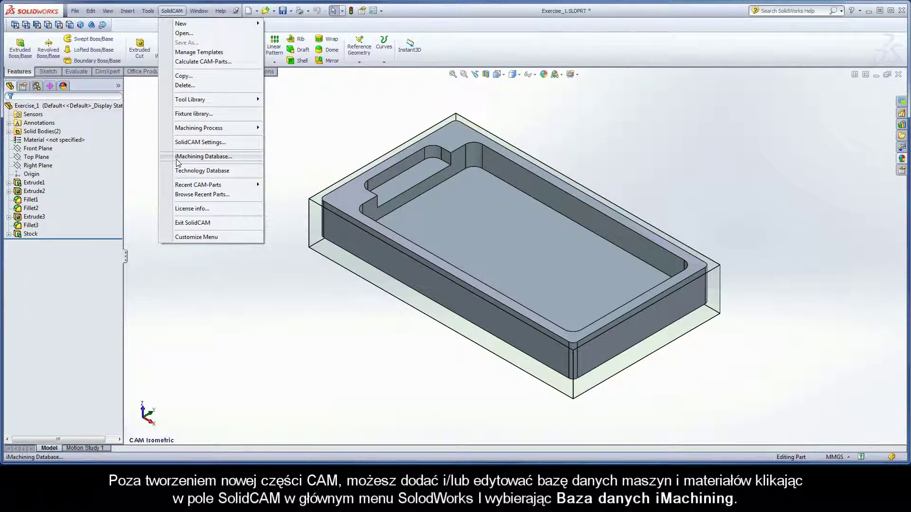
left_click(217, 159)
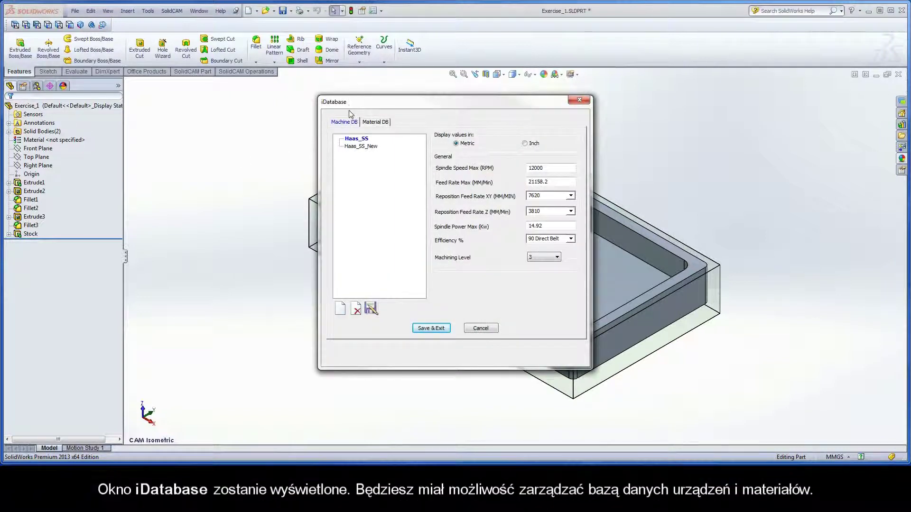
left_click(376, 123)
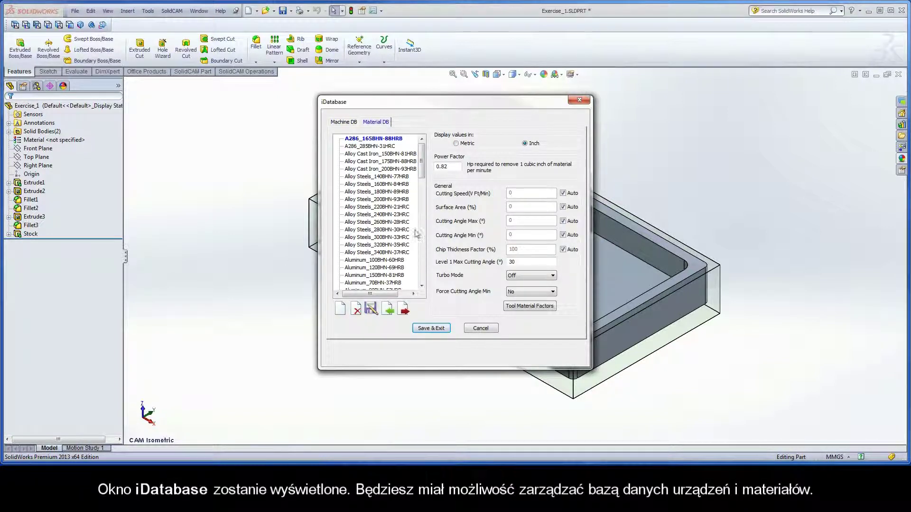
left_click(429, 328)
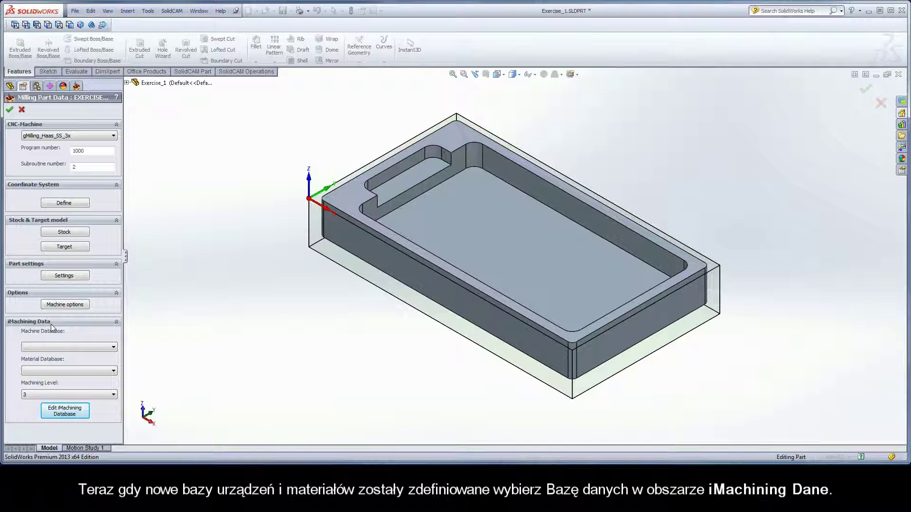
- Select Haas_SS_New as the iMachining machine database and check machining level 6
left_click(114, 349)
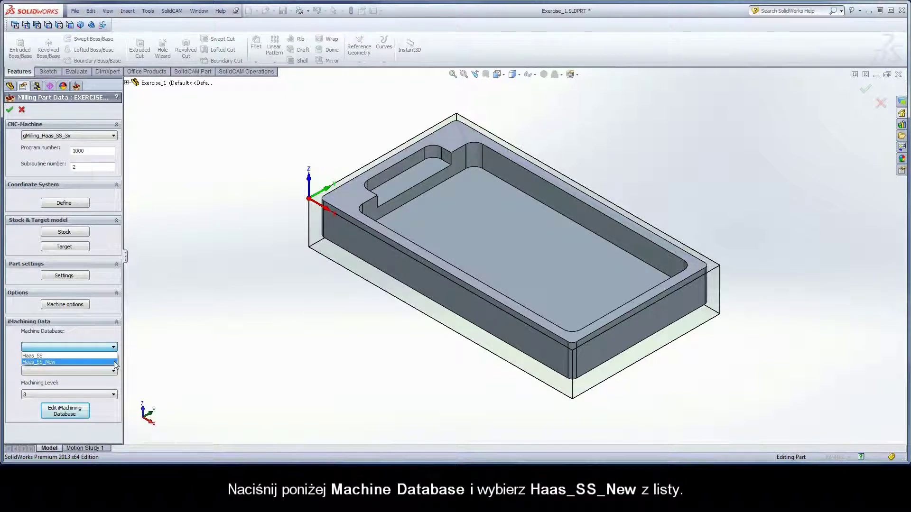
left_click(112, 363)
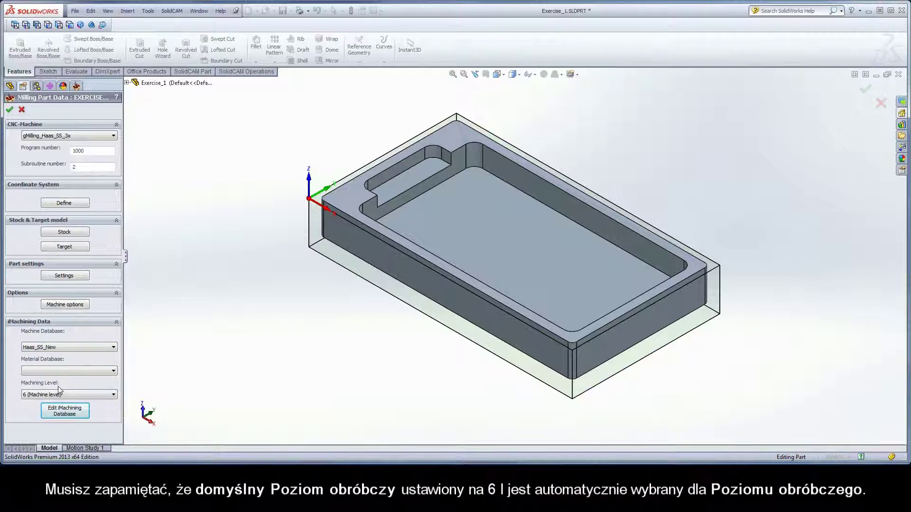
left_click(113, 395)
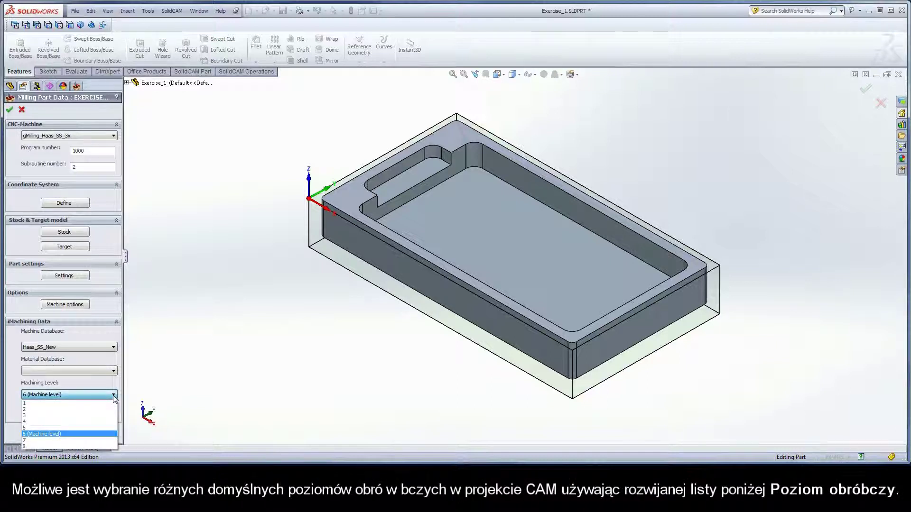
- Keep machining level 6 and pick Titanium_Ti from the Material Database list
left_click(111, 436)
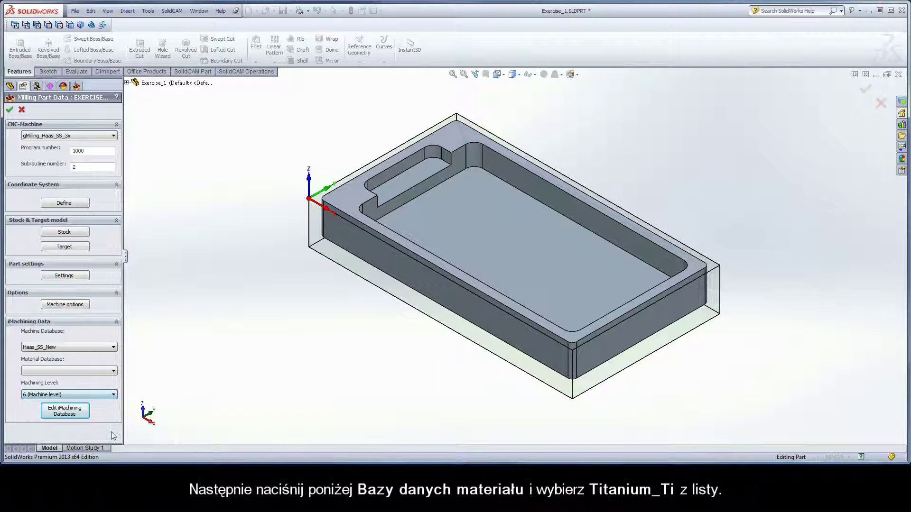
left_click(113, 372)
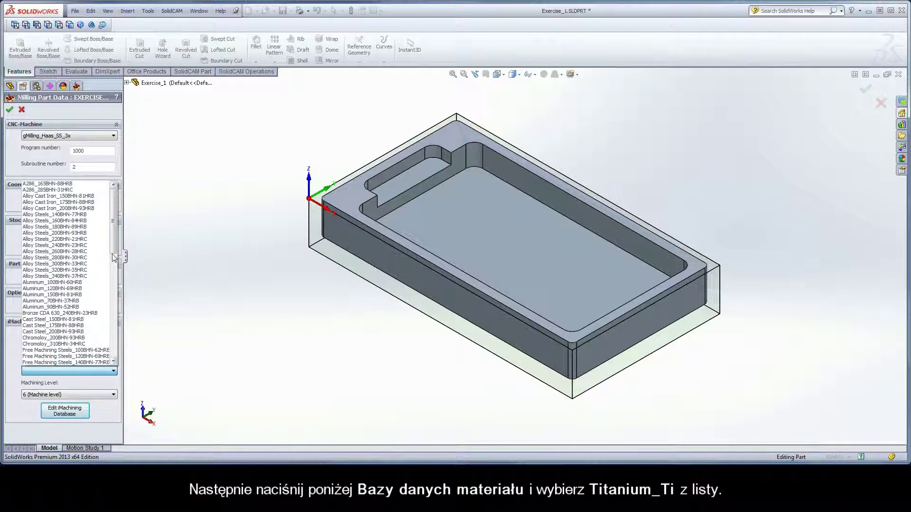
left_click_drag(112, 249, 113, 357)
left_click(51, 325)
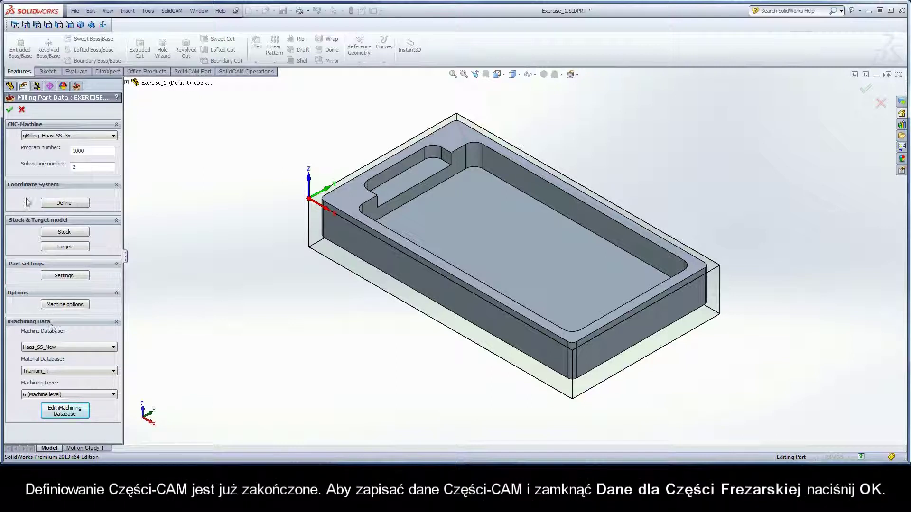
- Confirm the Milling Part Data with the green check mark to build the CAM-Part tree
left_click(10, 110)
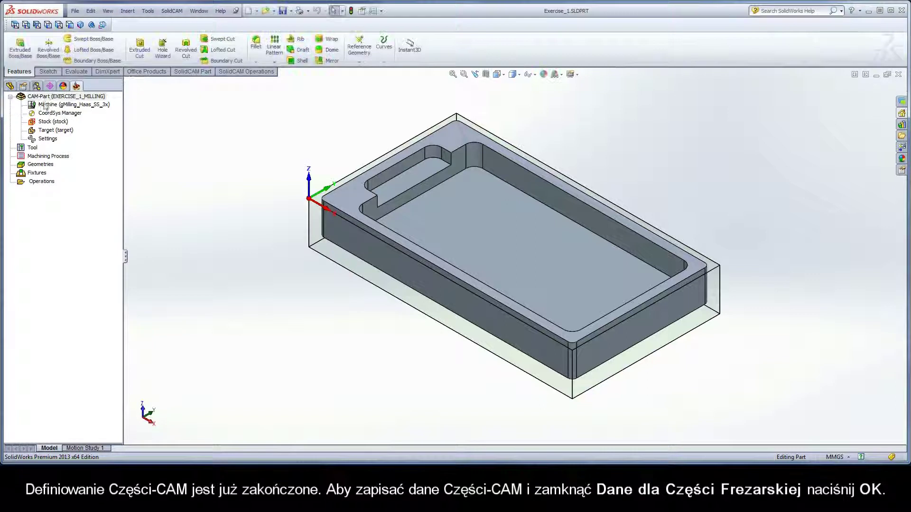